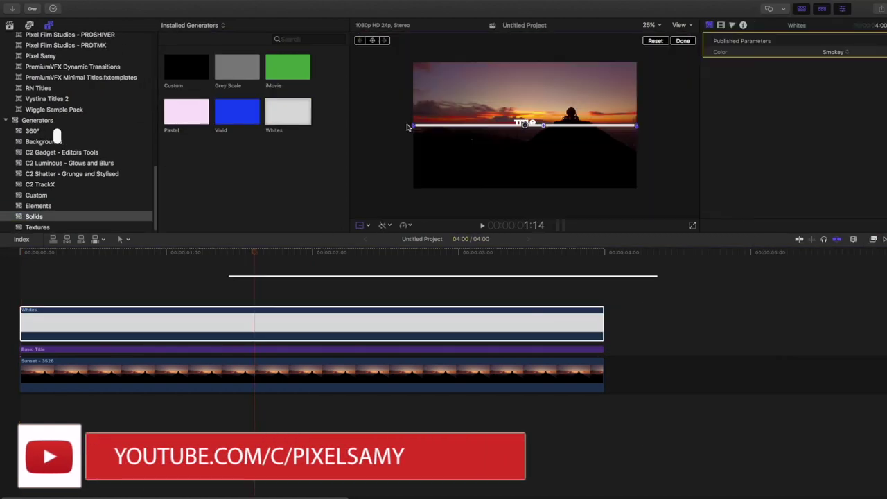
left_click_drag(408, 126, 527, 128)
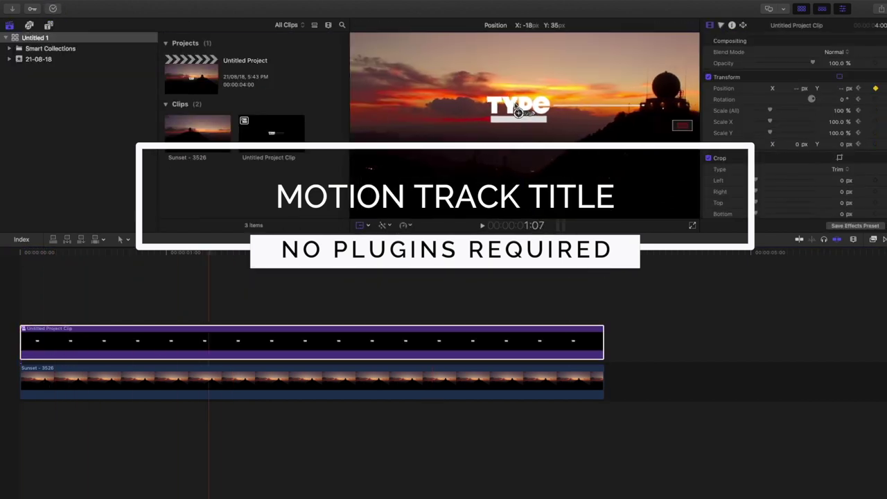
left_click_drag(521, 107, 512, 106)
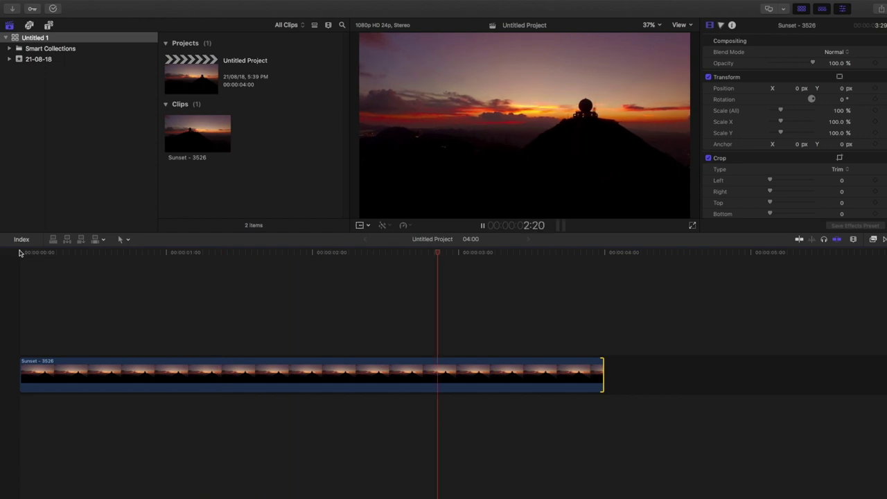
Step: Search the installed titles for "basic" and connect Basic Title above the Sunset clip at the start of the timeline
left_click(20, 253)
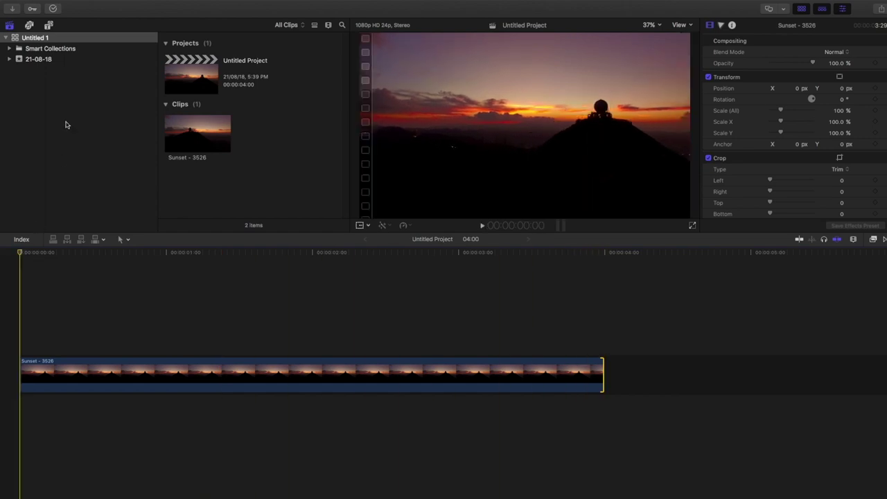
left_click(49, 26)
scroll(85, 41, "up", 5)
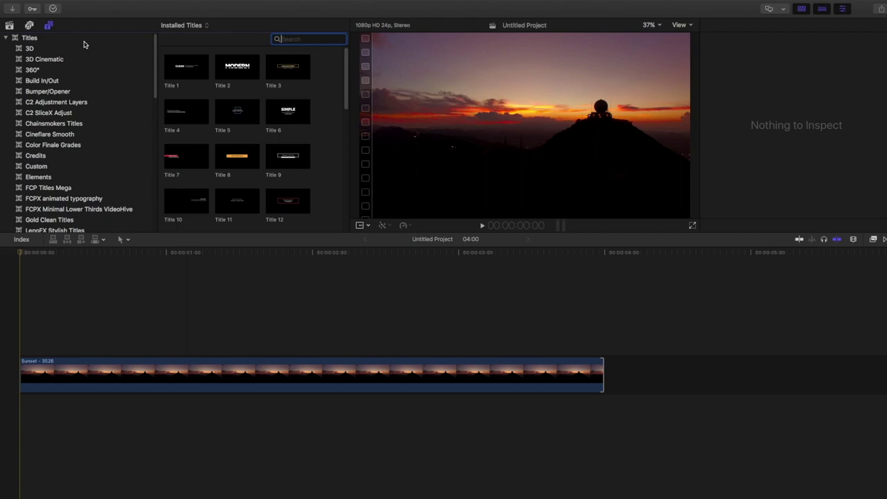
left_click(84, 40)
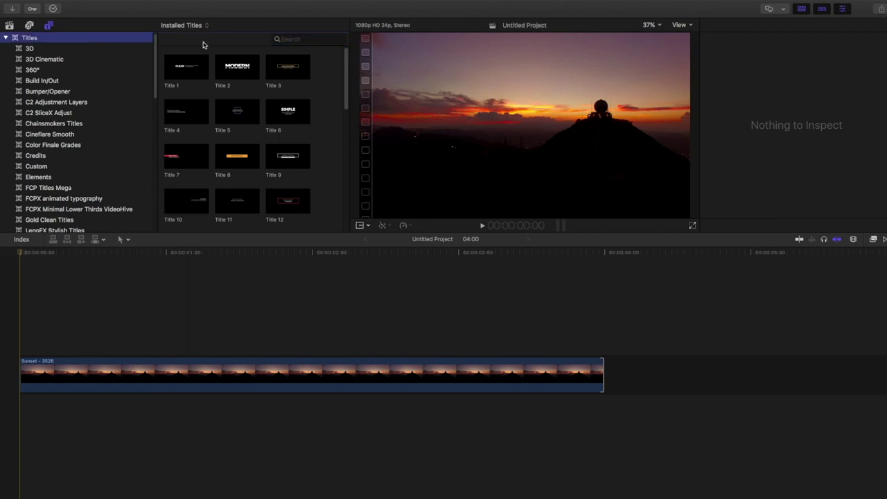
left_click(305, 39)
type("basic")
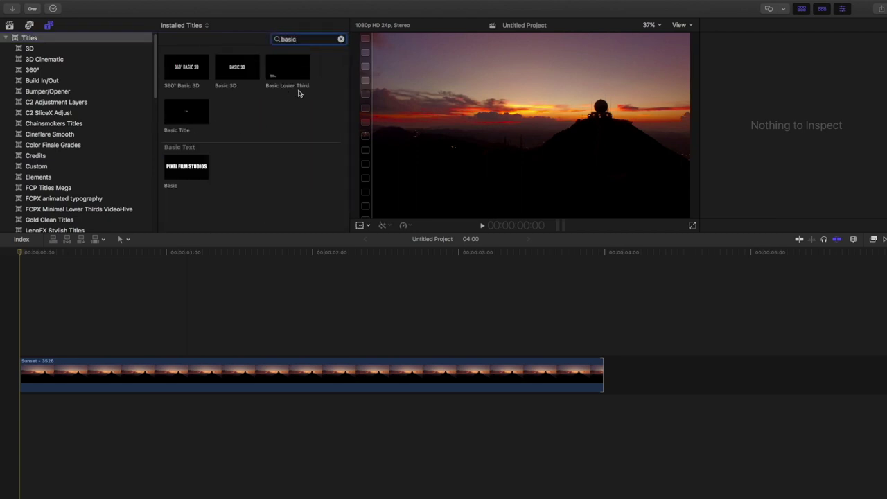
left_click(185, 111)
key("q")
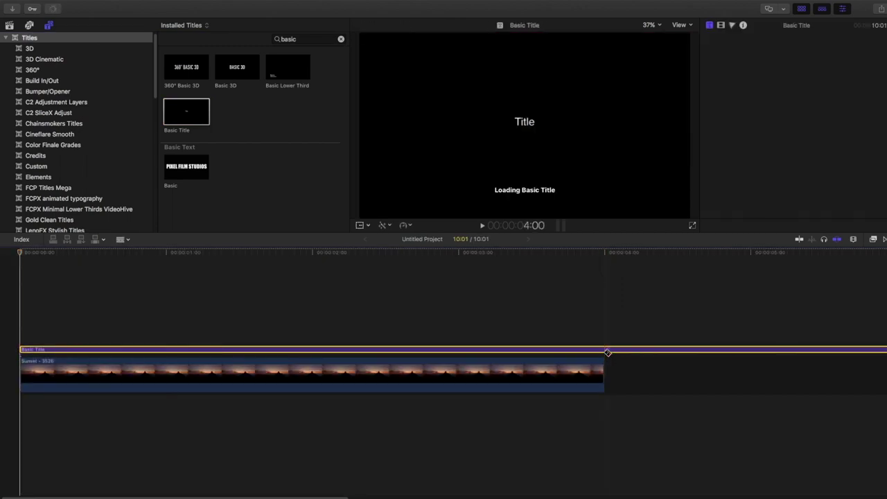
Step: Cut the Basic Title clip at the end of the Sunset clip and delete the excess part
left_click(606, 350)
key("a")
left_click_drag(649, 325, 649, 411)
key("Delete")
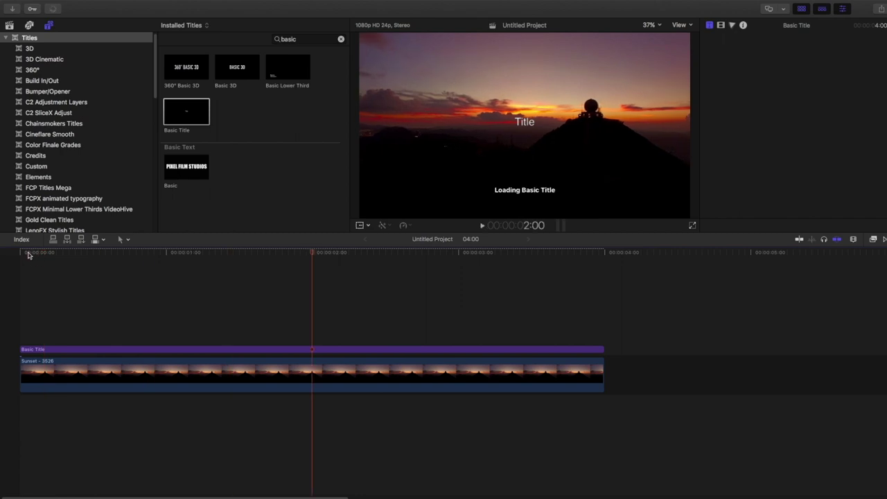
Step: Change the font of the Basic Title text to Meloriac
left_click(188, 348)
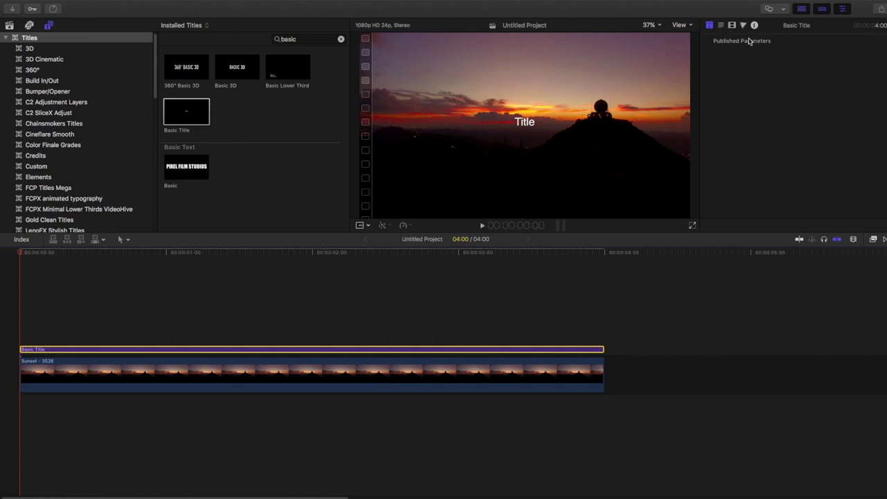
key("ctrl+Tab")
left_click(794, 142)
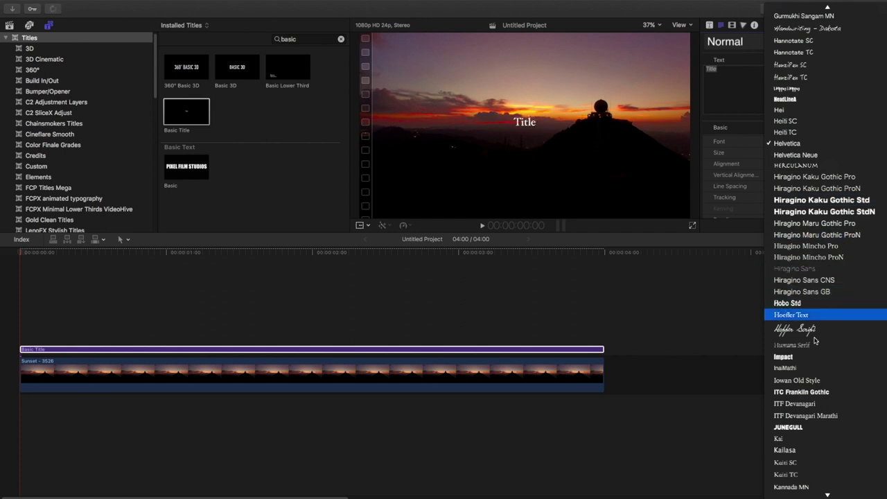
key("Escape")
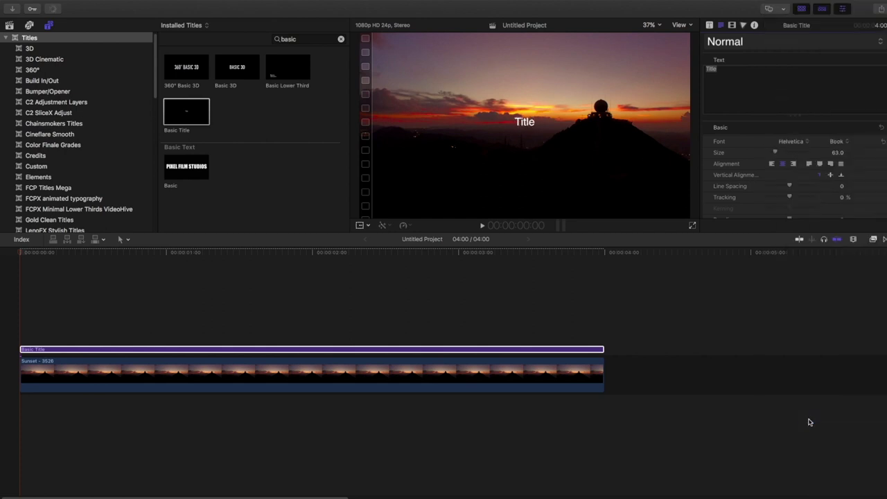
left_click(782, 142)
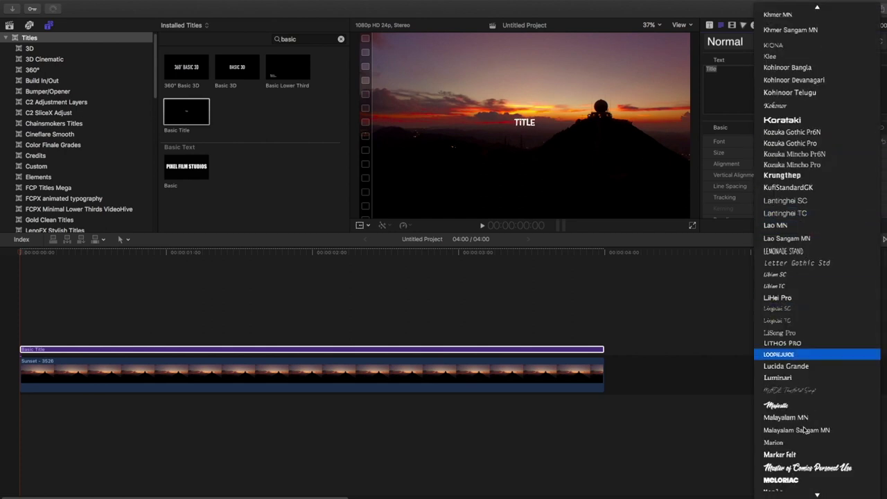
left_click(797, 479)
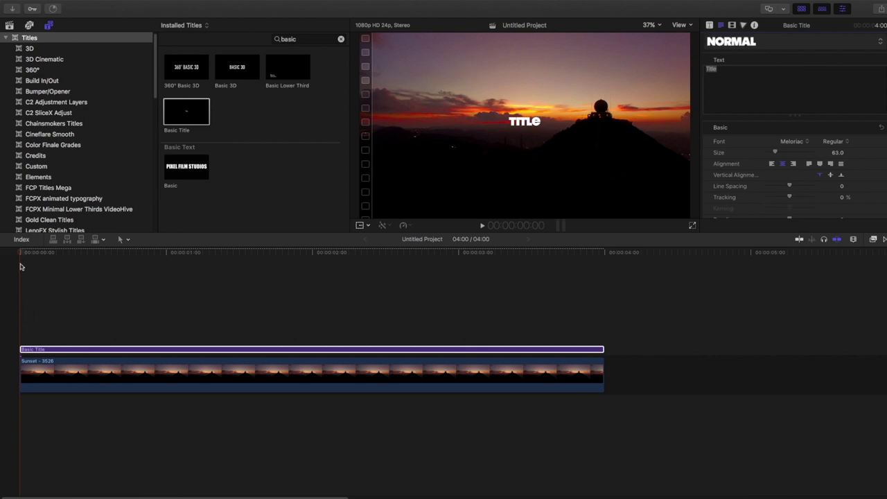
Step: Add the Whites solid generator above the title clip, starting at the beginning of the timeline
scroll(46, 81, "down", 20)
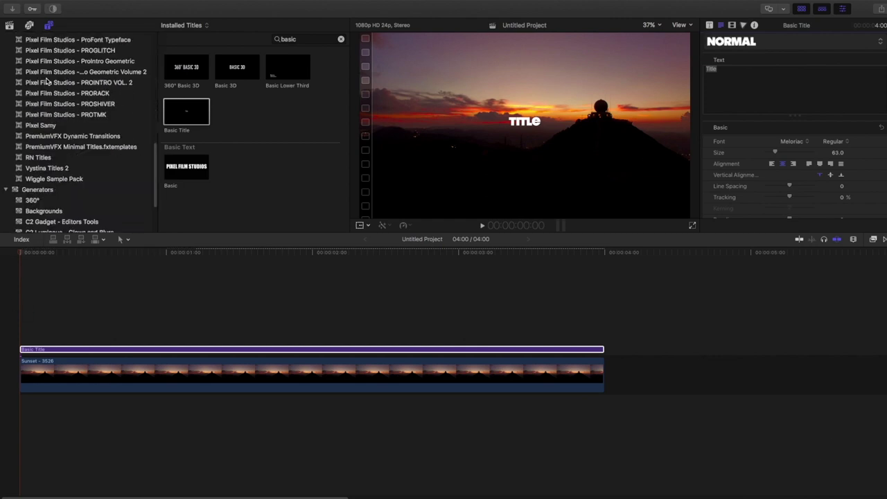
scroll(100, 176, "down", 4)
left_click(39, 207)
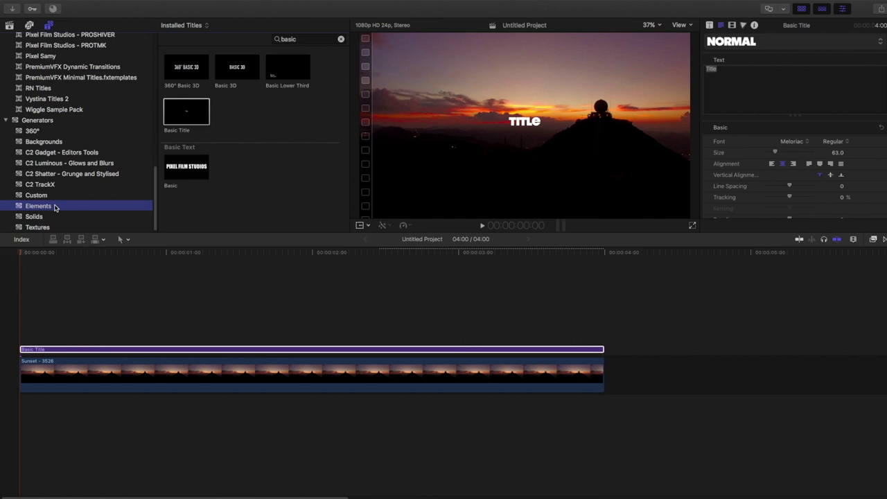
left_click(53, 218)
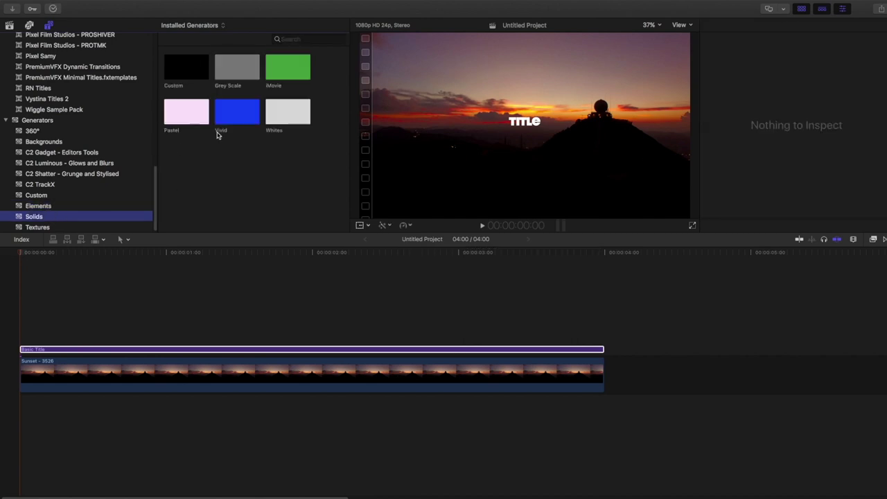
left_click(279, 117)
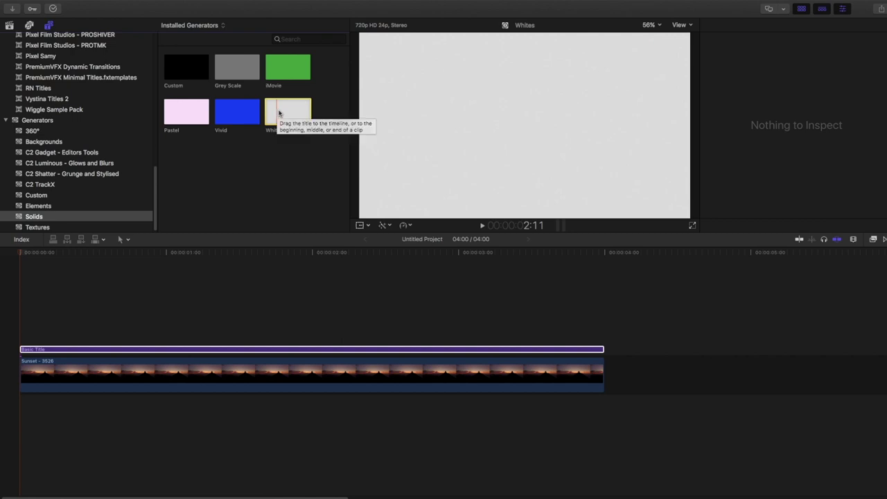
left_click_drag(282, 112, 5, 321)
Step: Cut the Whites clip at the four-second end of the Sunset clip and remove the excess
key("b")
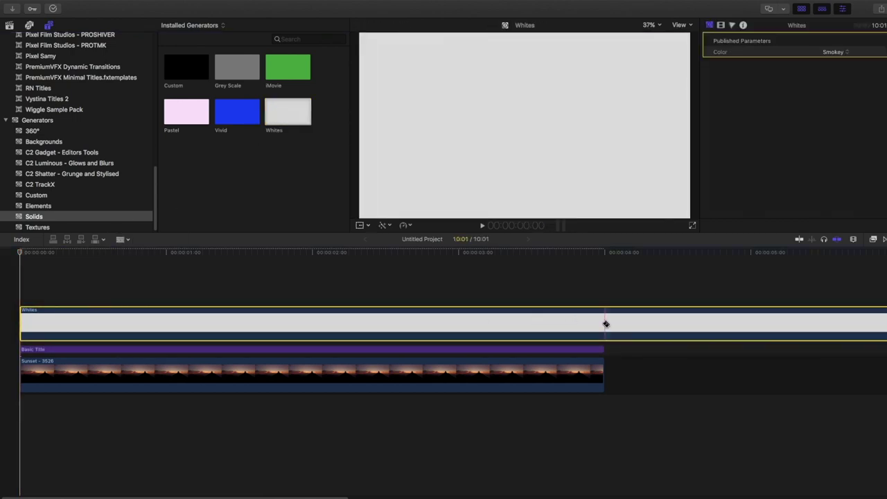
left_click(605, 325)
left_click_drag(635, 331, 670, 446)
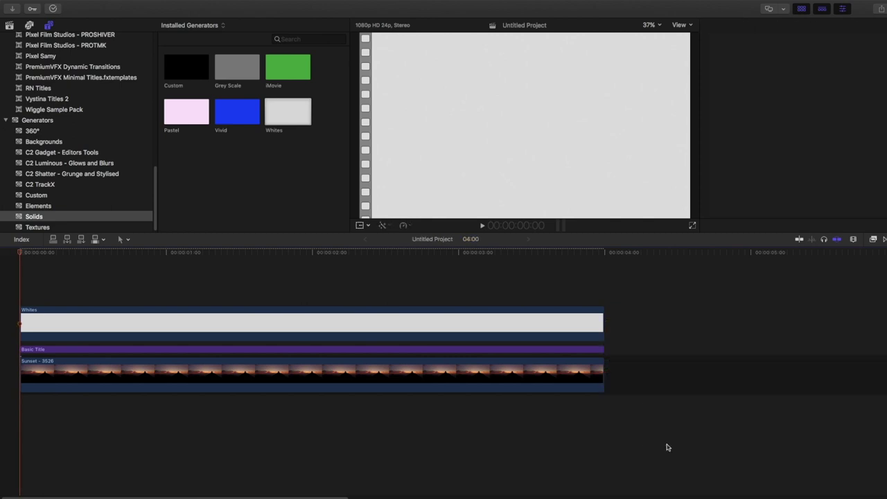
Step: Transform the Whites solid into a short, thin horizontal bar about as wide as the title text
left_click(233, 335)
left_click(255, 253)
right_click(540, 132)
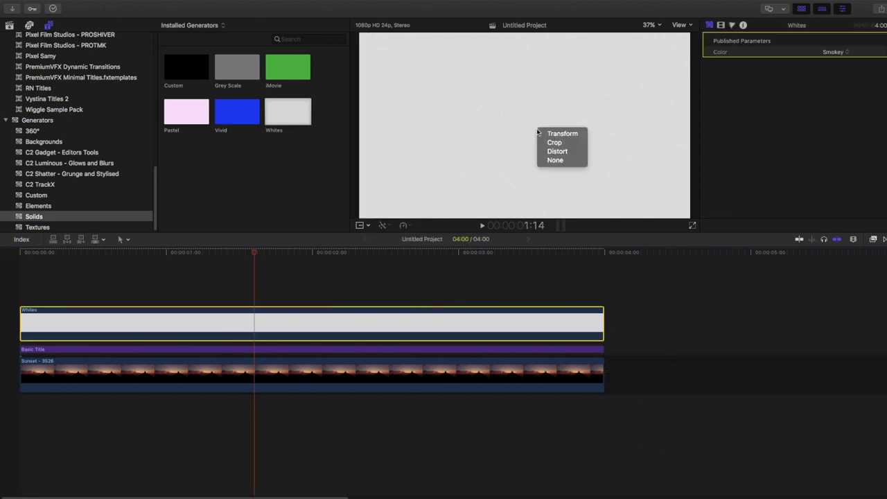
left_click(562, 133)
left_click(650, 25)
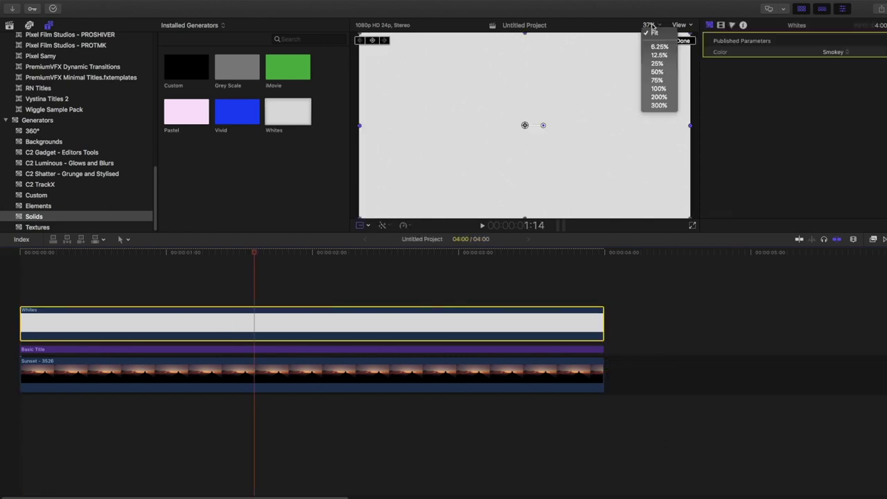
left_click(658, 63)
left_click_drag(520, 60, 525, 124)
left_click_drag(413, 126, 507, 126)
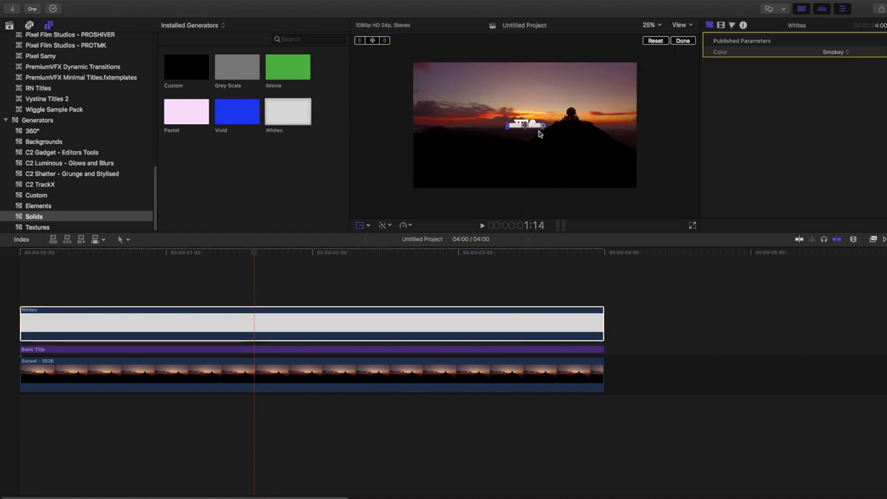
left_click(683, 42)
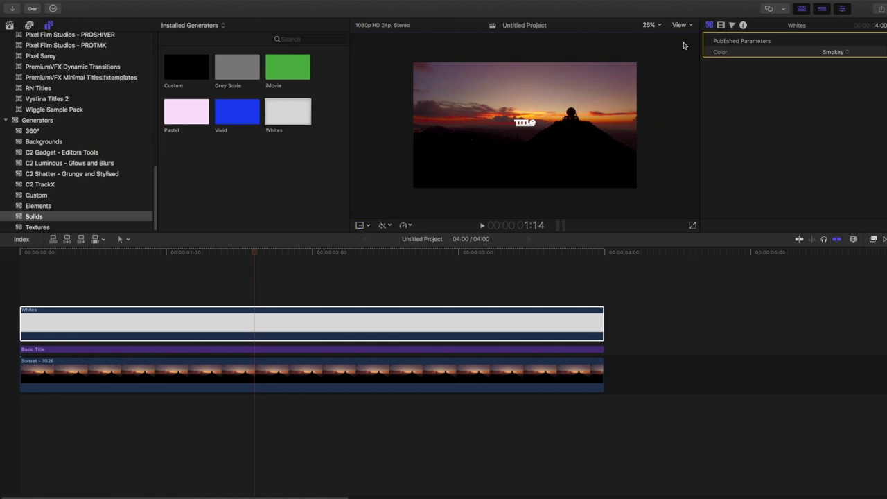
Step: Move the white bar just below the title text as an underline, to about X 1 px, Y -18 px
right_click(526, 125)
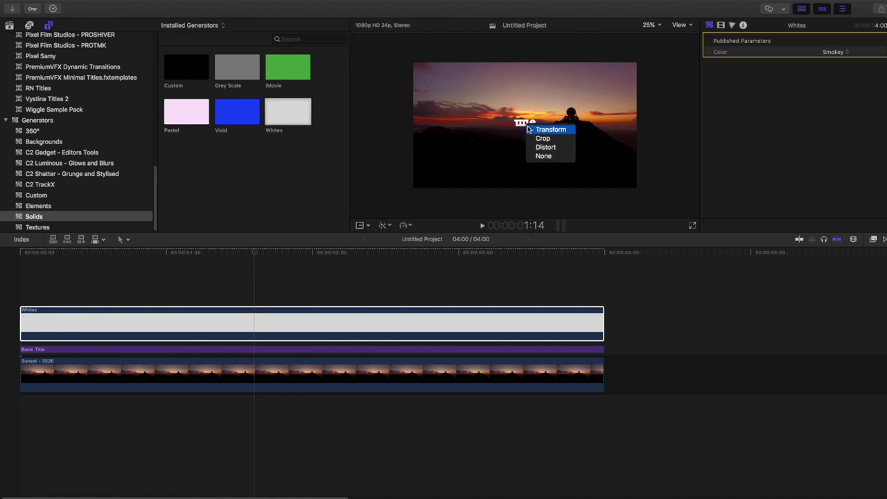
left_click(540, 136)
left_click_drag(525, 126, 525, 126)
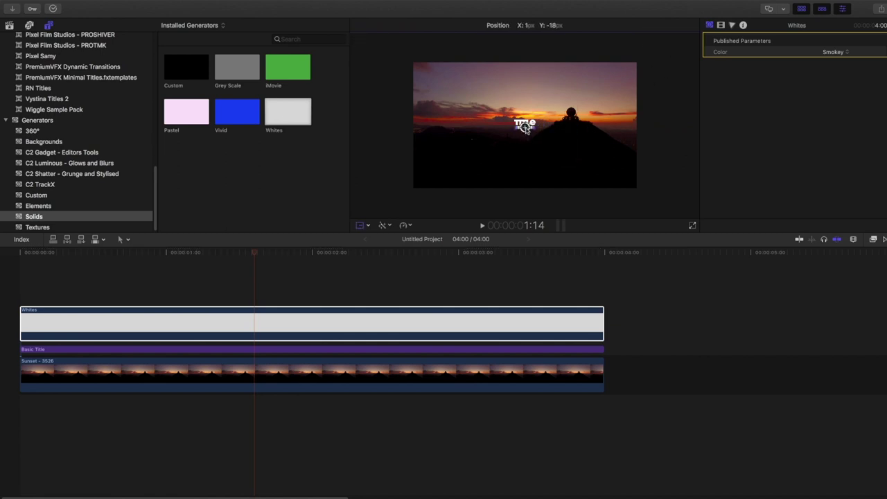
left_click(683, 42)
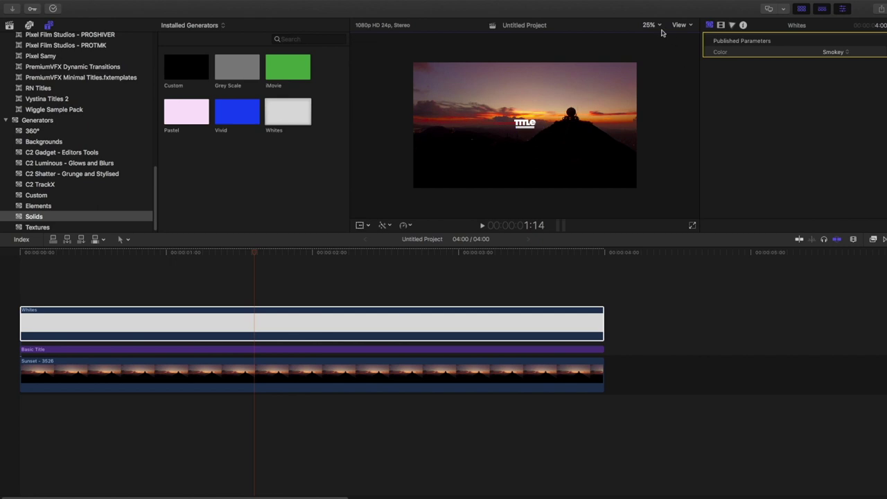
Step: Duplicate the Whites bar clip onto a layer above the original, starting at the beginning of the timeline
left_click(651, 25)
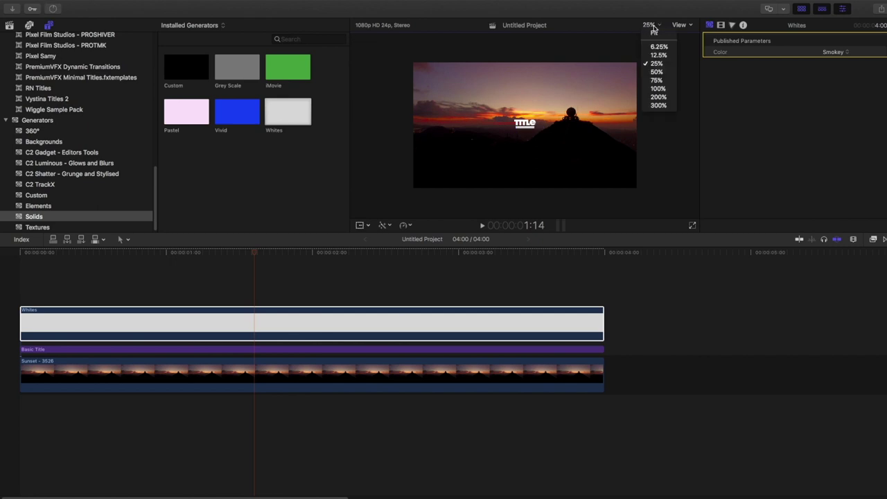
left_click(656, 81)
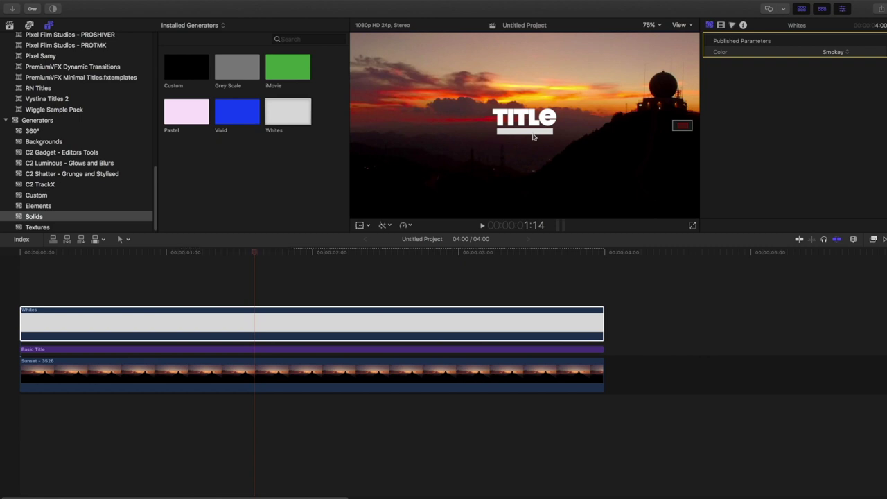
left_click(253, 321)
left_click(19, 253)
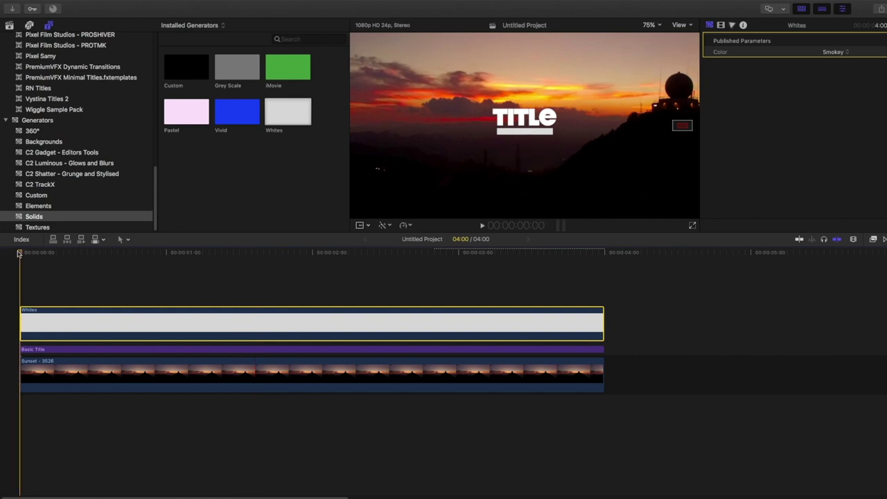
key("super+v")
left_click(20, 253)
left_click(208, 300)
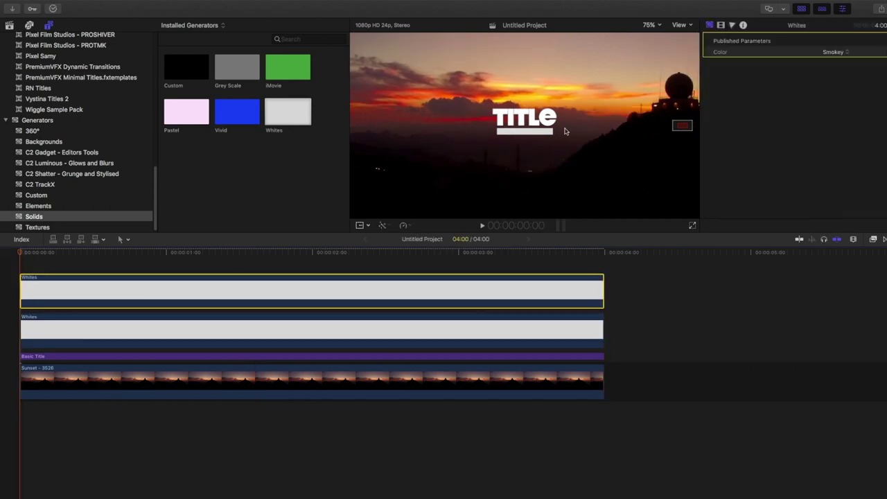
Step: Move the duplicated bar beside the title's right end and widen it towards the domed building on the hill
right_click(541, 134)
left_click(564, 136)
left_click_drag(528, 132, 617, 115)
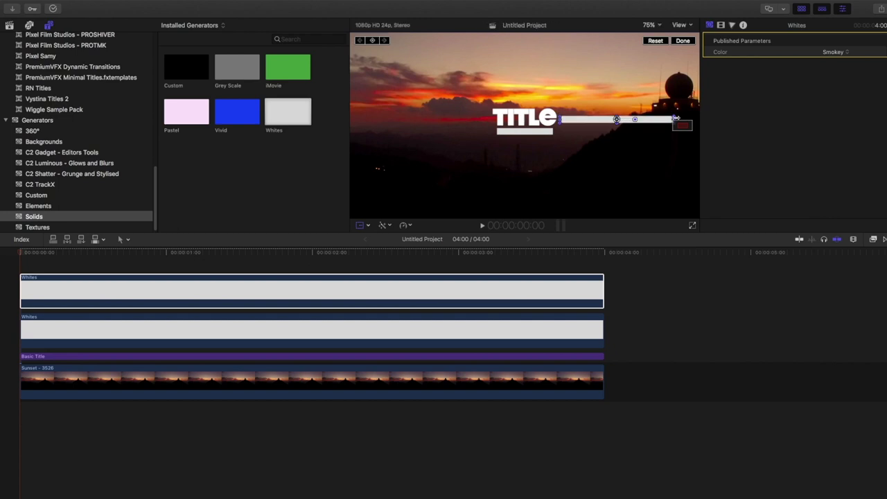
left_click_drag(672, 118, 672, 118)
Step: Thin the duplicated bar into a fine connector line and adjust it to run from the title to the domed building
left_click(654, 25)
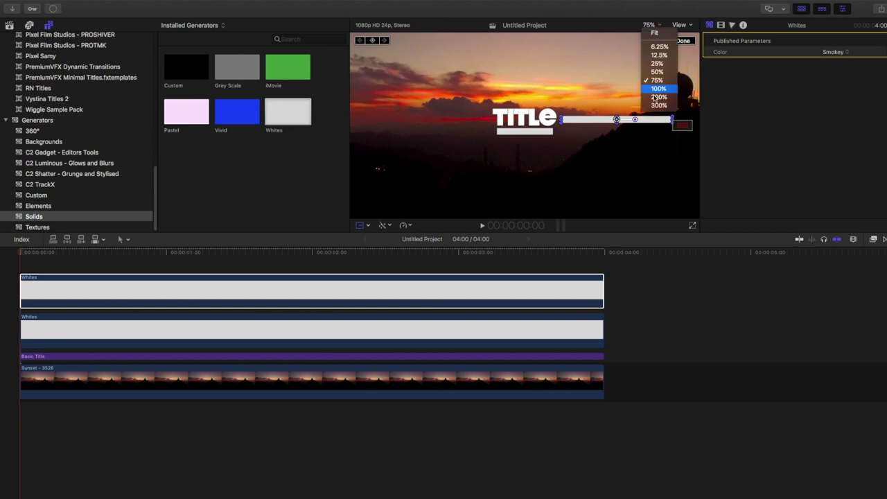
left_click(658, 90)
left_click_drag(647, 119, 681, 127)
left_click_drag(571, 124, 557, 124)
left_click_drag(495, 123, 477, 122)
key("shift+t")
left_click(651, 25)
left_click(648, 36)
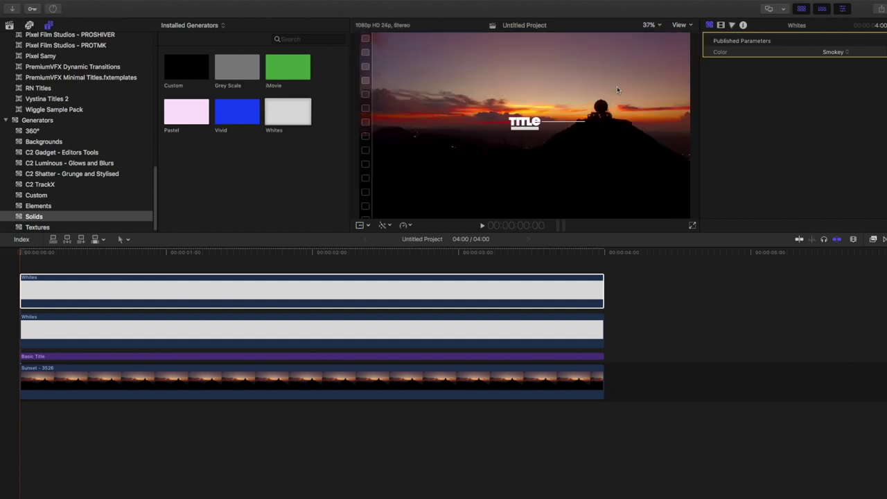
Step: Change the text of the Basic Title clip to "type"
left_click(432, 357)
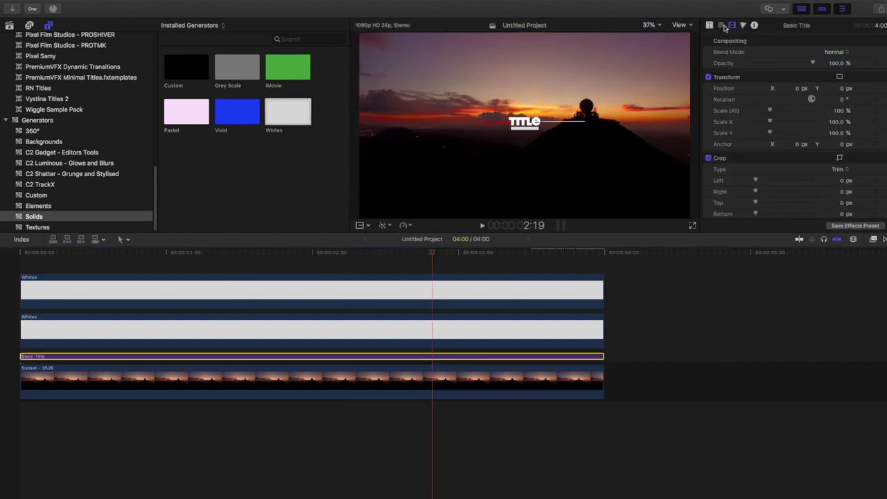
left_click(722, 26)
type("typ")
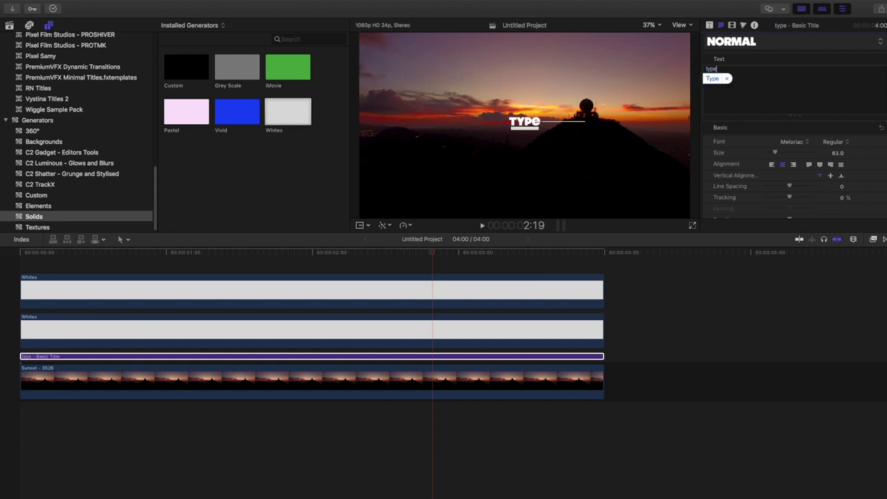
Step: Combine the title and both Whites bars into a single compound clip starting at the beginning of the timeline
left_click(153, 285)
left_click(17, 254)
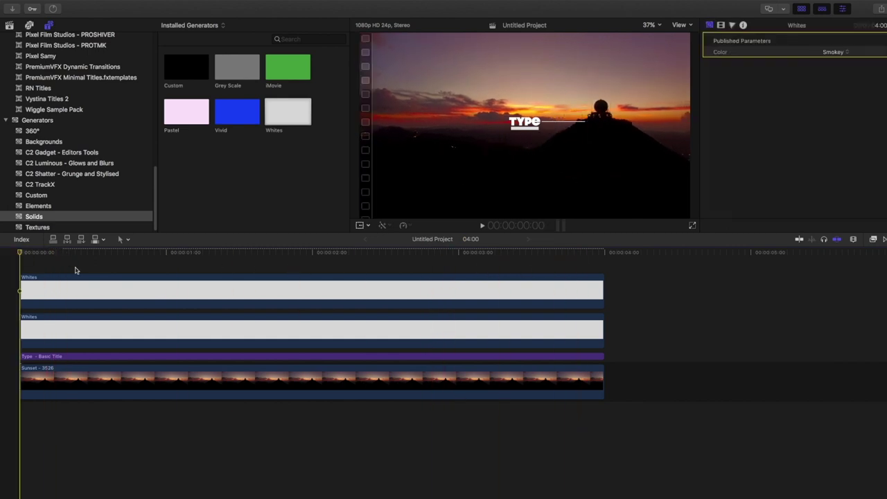
left_click_drag(75, 270, 103, 357)
key("alt+g")
key("Return")
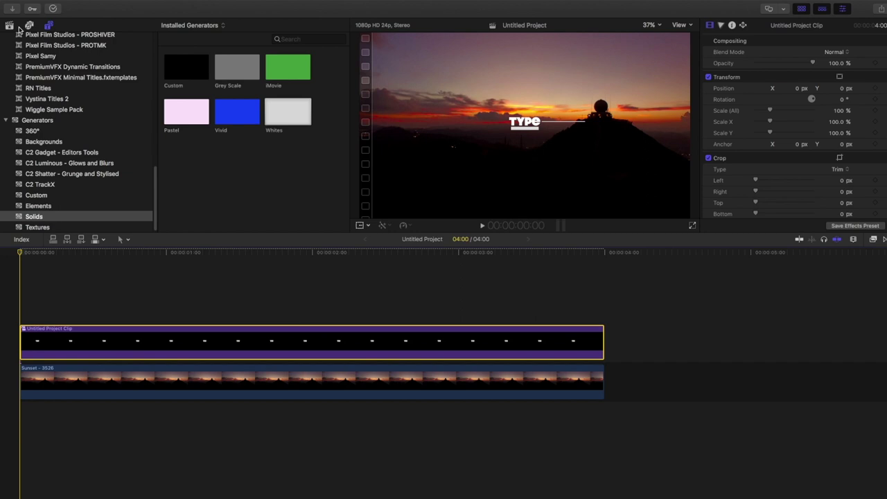
Step: Check the background rendering tasks and play the project to review the static title over the moving sunset clip
left_click(9, 25)
left_click(53, 8)
left_click(361, 183)
left_click(57, 275)
key("space")
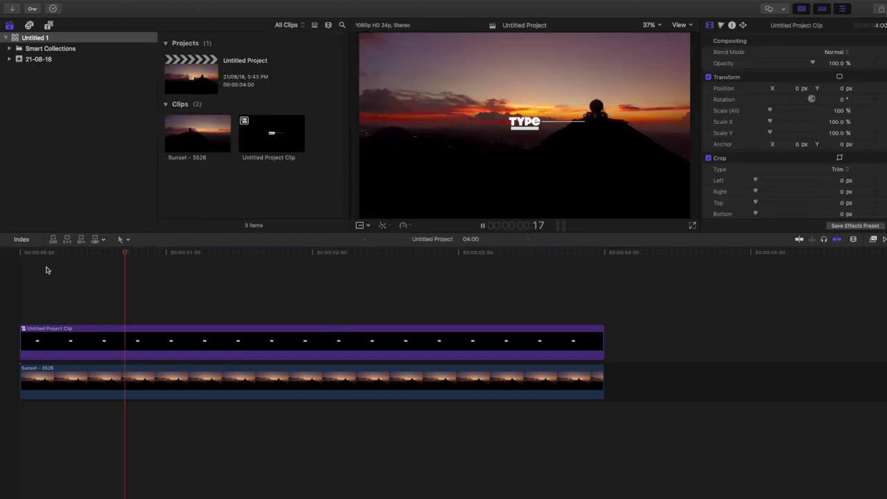
Step: Add transform keyframes to the compound clip at the first frame and shift the title slightly towards the domed building
left_click(25, 253)
left_click(96, 342)
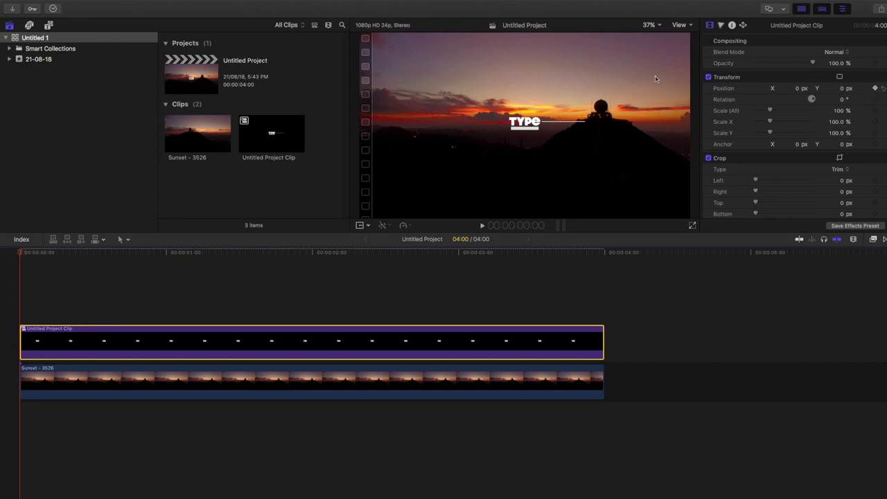
right_click(530, 119)
left_click(545, 126)
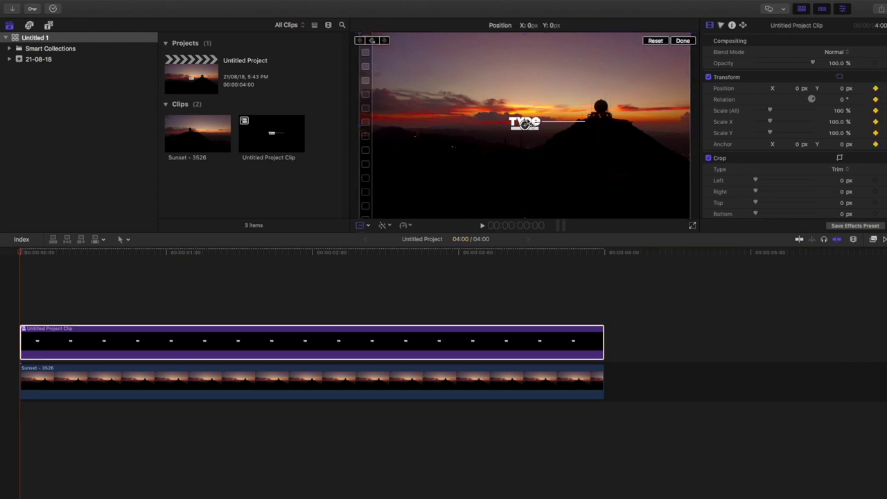
left_click_drag(525, 123, 528, 119)
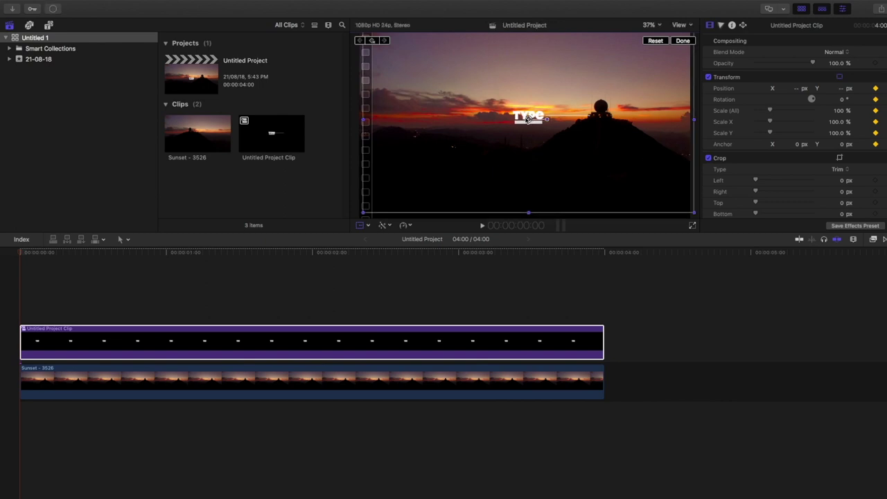
Step: Keyframe the compound clip's position over the opening frames to follow the domed building, and check the alignment at the clip's end
key("Right")
left_click_drag(528, 119, 528, 119)
key("Right")
key("Right")
key("End")
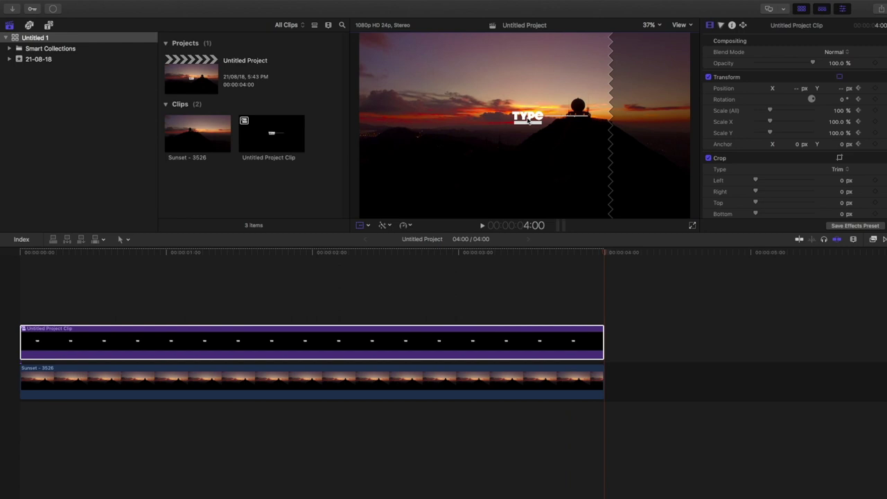
Step: Review the opening keyframes from the first frame and reposition the title at frame 6 to follow the domed building
left_click(20, 254)
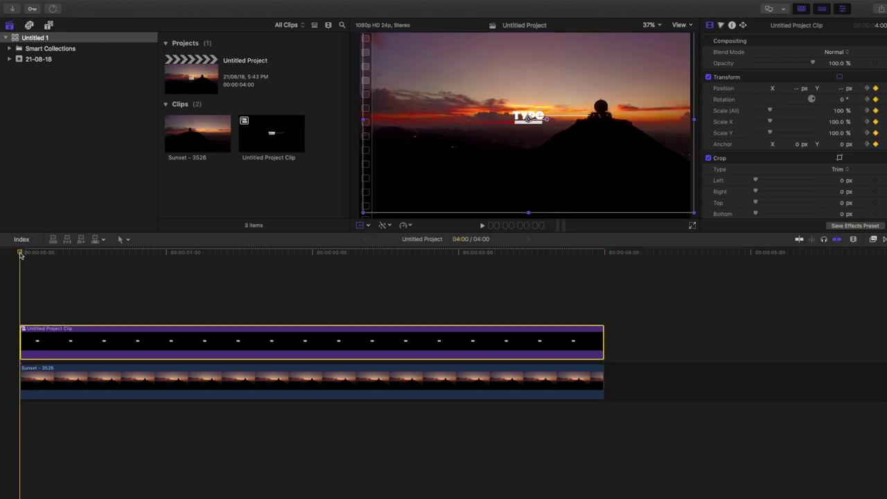
key("Right")
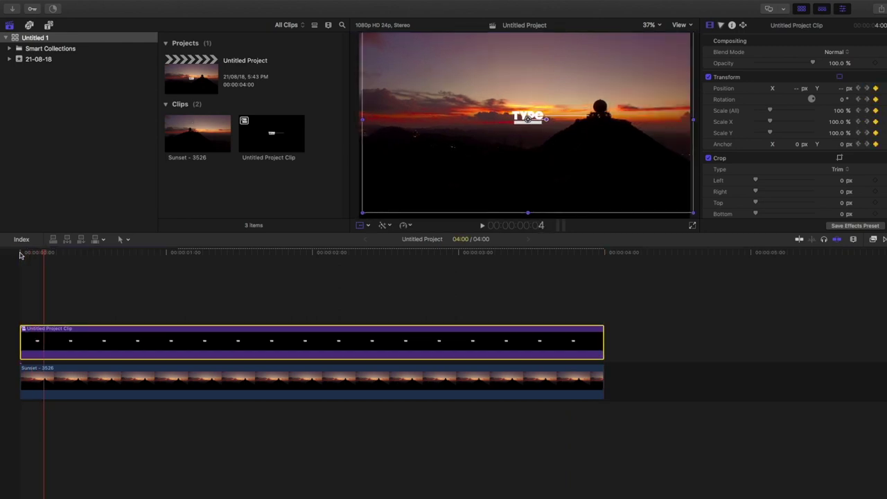
key("Right")
key("Right")
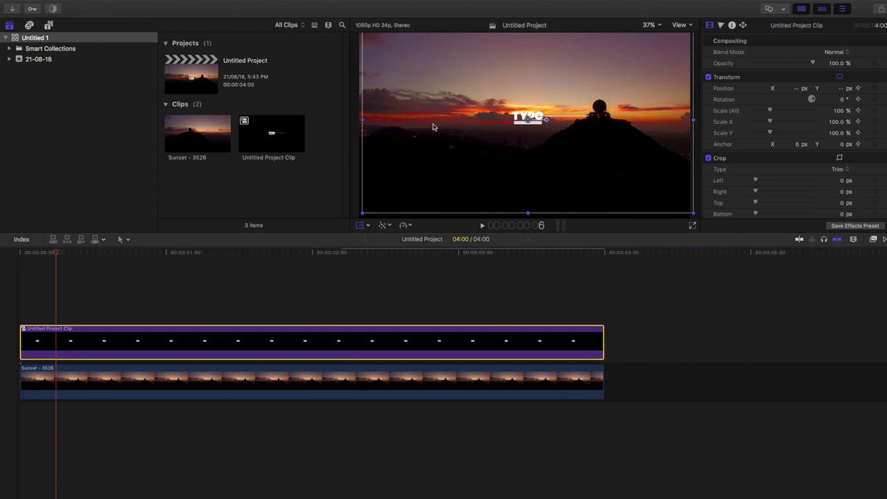
left_click_drag(529, 123, 526, 118)
key("Right")
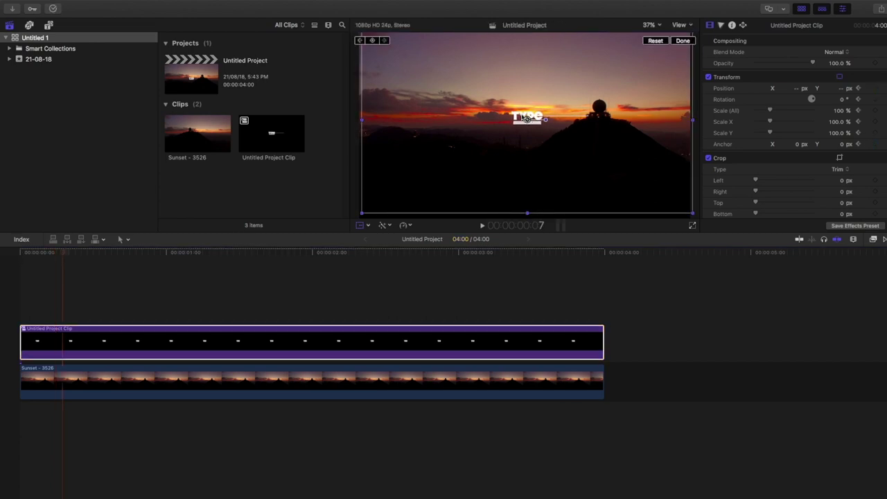
Step: Enlarge the viewer to 75% and nudge the compound clip at frame 9 so its line stays on the domed building
left_click(650, 24)
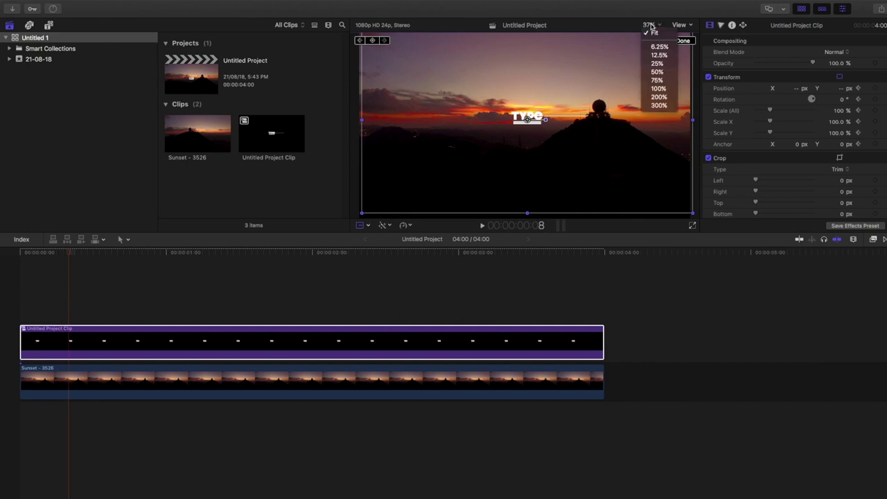
left_click(657, 80)
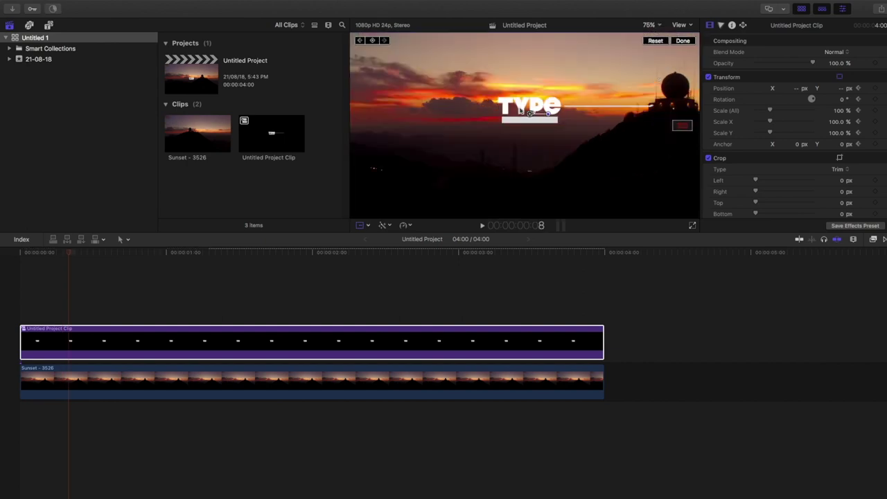
key("Right")
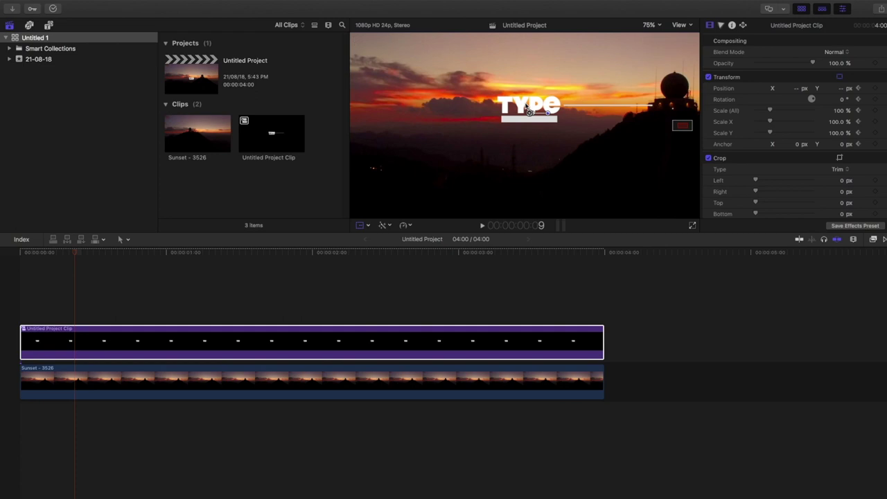
mouse_move(525, 104)
left_mouse_down()
mouse_move(527, 112)
mouse_move(522, 106)
left_mouse_up()
Step: Advance every few frames up to frame 18, keyframing the compound clip's position to match the domed building
key("Right")
key("Right")
key("Right")
key("Right")
key("Right")
key("Right")
left_click(522, 105)
key("Right")
key("Right")
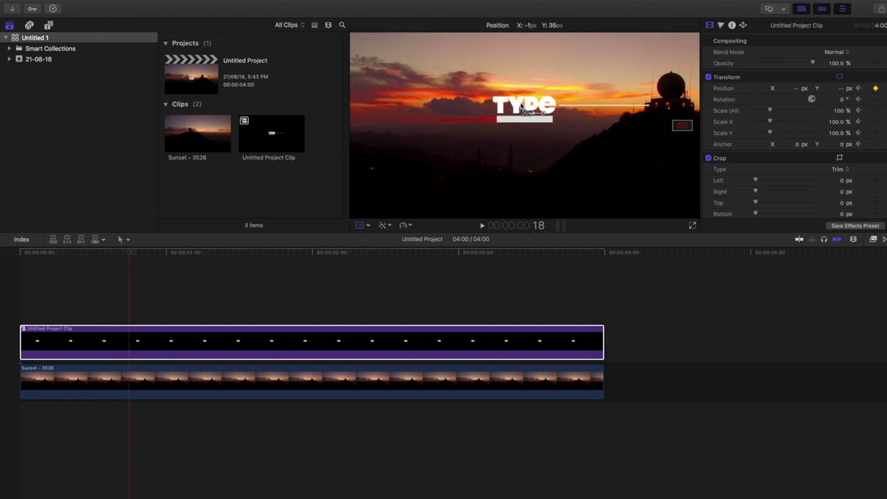
Step: Continue keyframing the compound clip's position from frame 18 to about 3:20, keeping the connector line on the domed building
key("Right")
key("Right")
left_click_drag(525, 113, 520, 105)
key("Right")
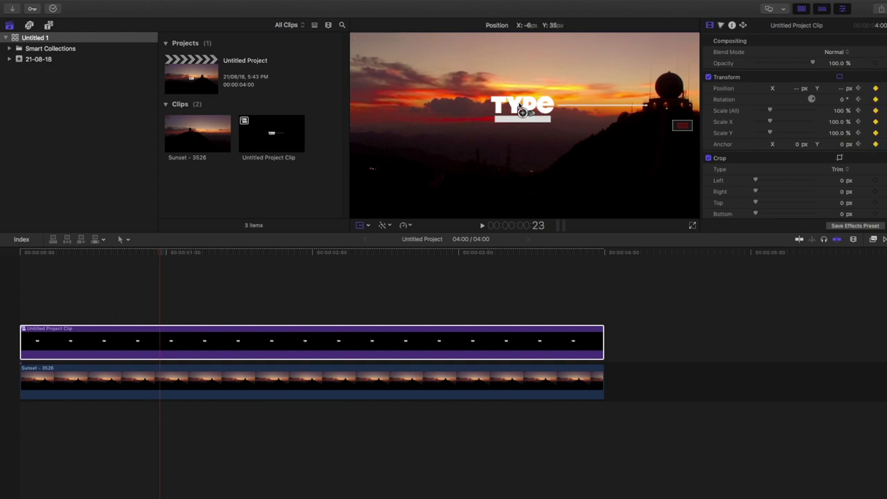
left_click_drag(521, 104, 521, 105)
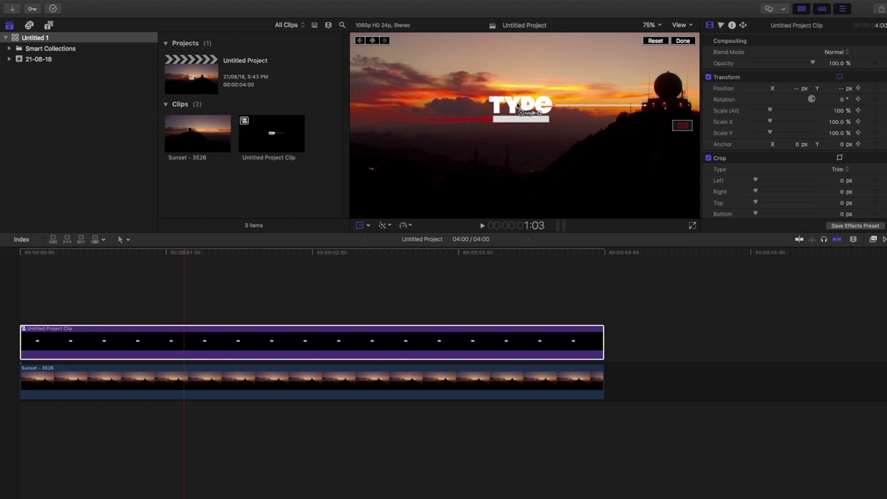
key("space")
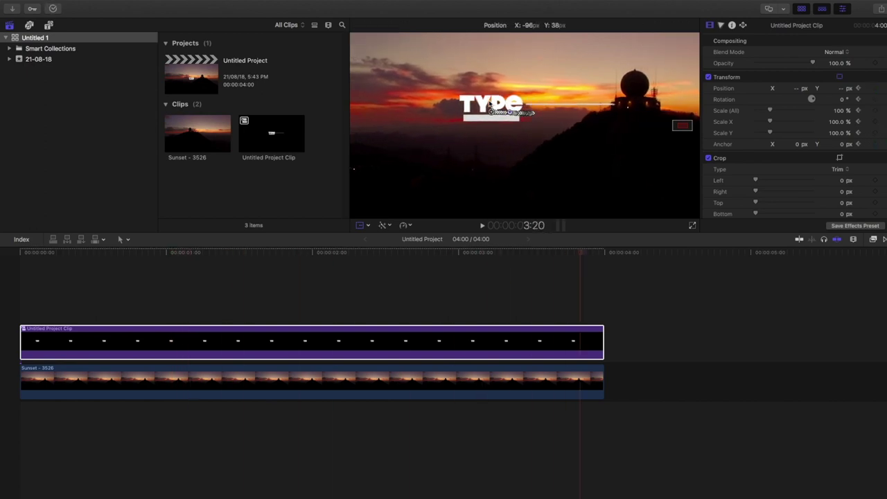
Step: Fit the whole frame in the viewer, check the rendering progress and play the tracked title from the beginning
left_click(649, 24)
left_click(653, 33)
left_click(53, 8)
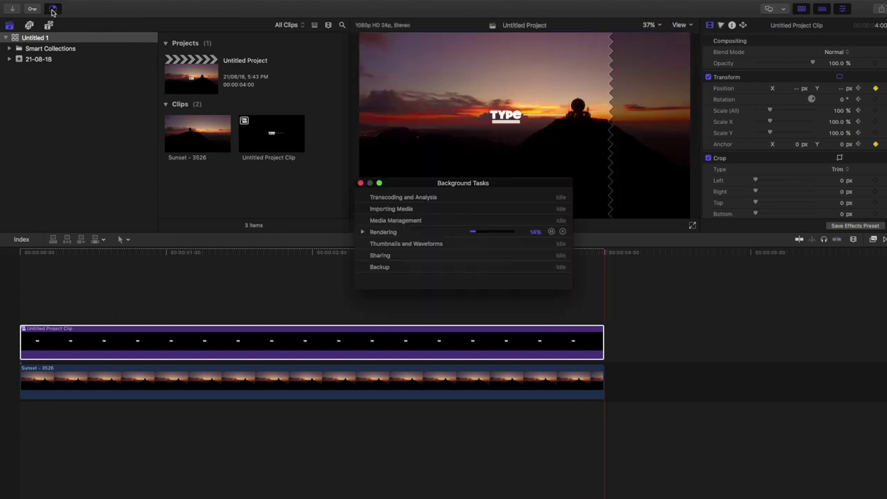
left_click(360, 183)
left_click(24, 254)
key("space")
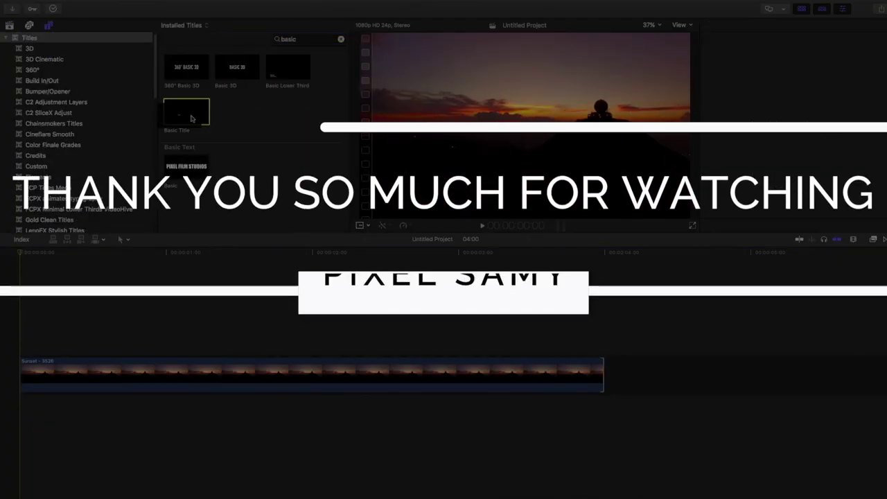
left_click_drag(191, 119, 28, 347)
left_click(41, 349)
left_click(721, 25)
left_click(808, 141)
left_click(809, 470)
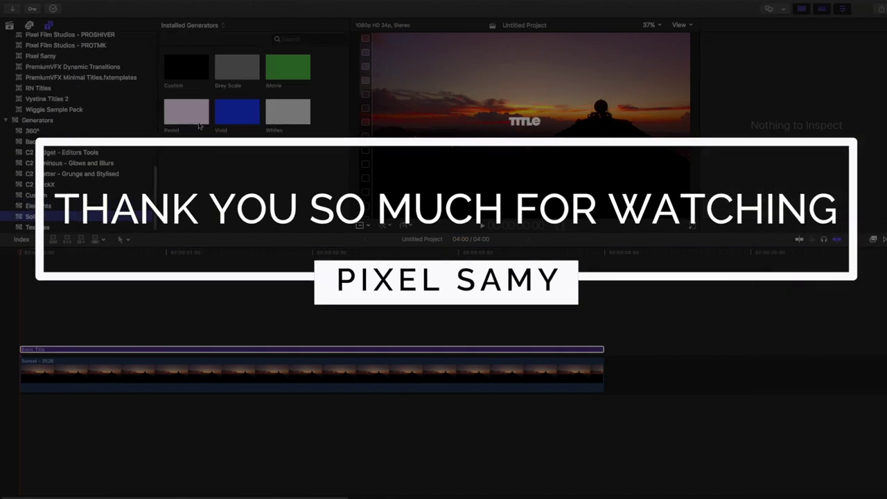
left_click_drag(288, 111, 574, 321)
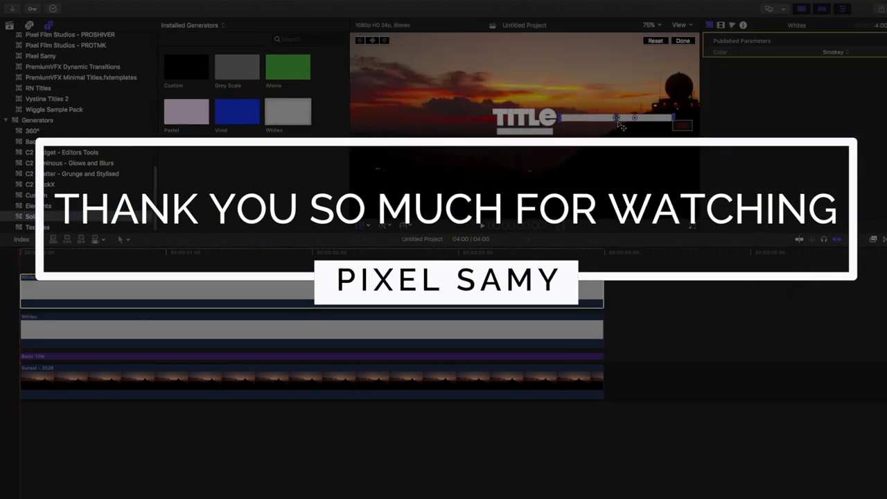
left_click(651, 25)
left_click(659, 89)
left_click(650, 25)
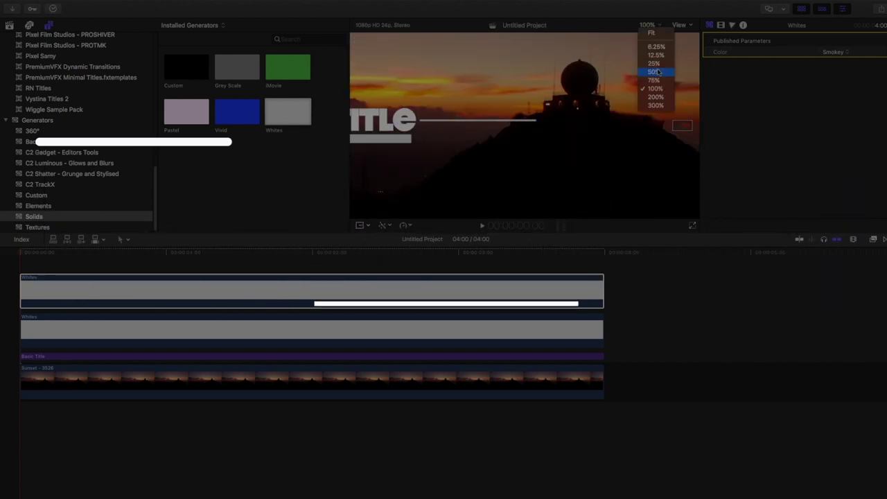